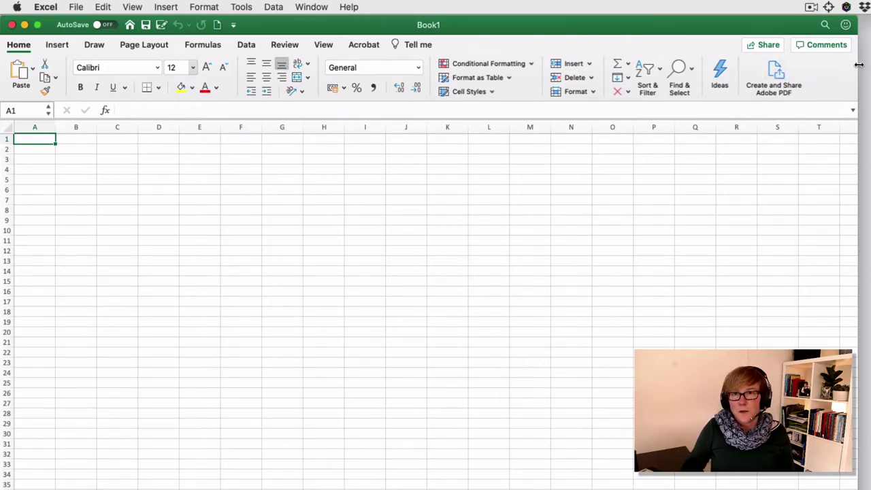
Narrow the workbook window, inspect the collapsed Font, Alignment and Editing command groups, and widen the window back
{"action": "left_click_drag", "start_coordinate": [859, 65], "coordinate": [537, 74]}
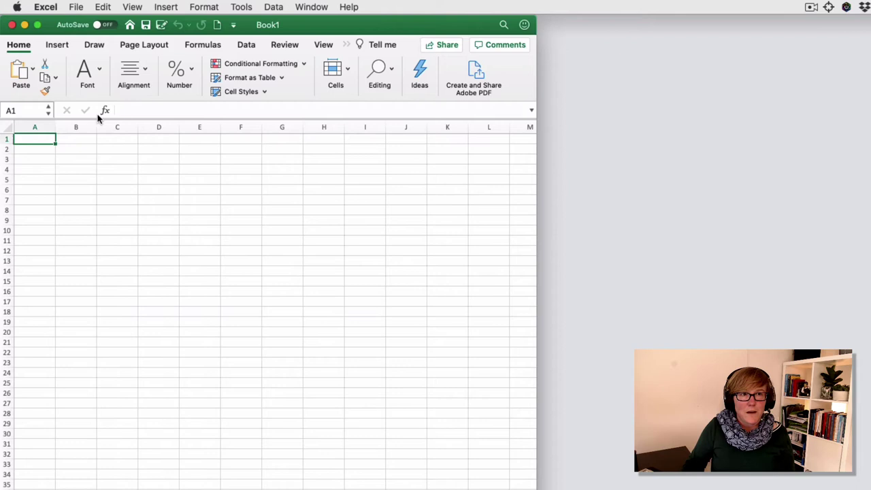
{"action": "left_click", "coordinate": [100, 73]}
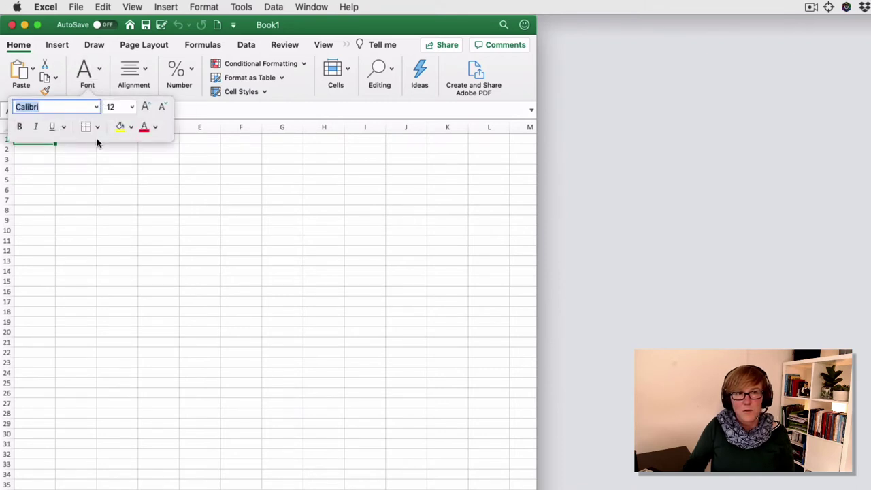
{"action": "left_click", "coordinate": [143, 68]}
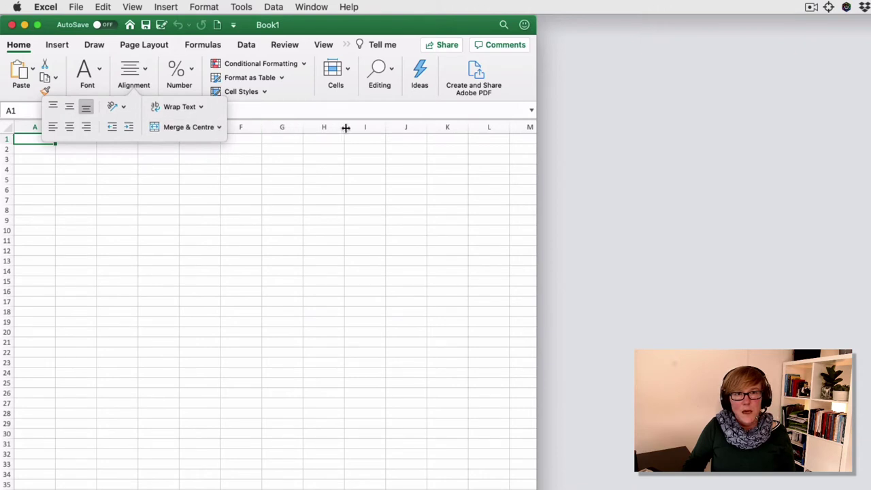
{"action": "left_click", "coordinate": [392, 74]}
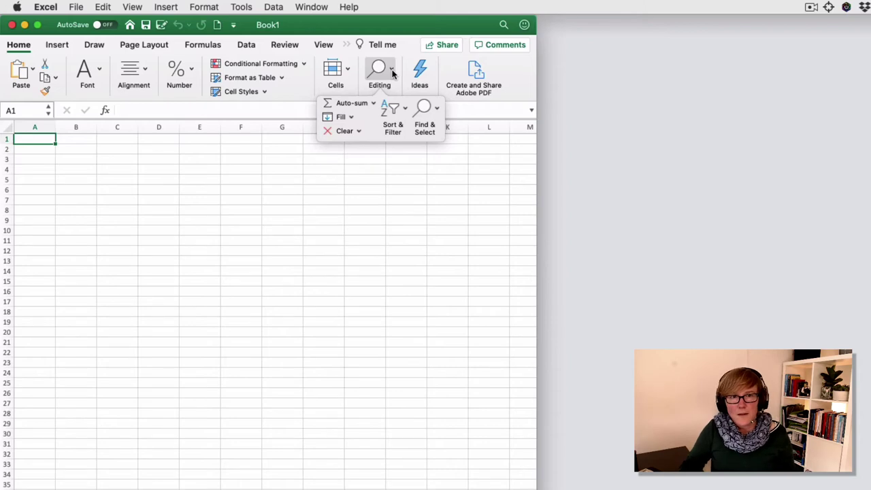
{"action": "left_click", "coordinate": [534, 75]}
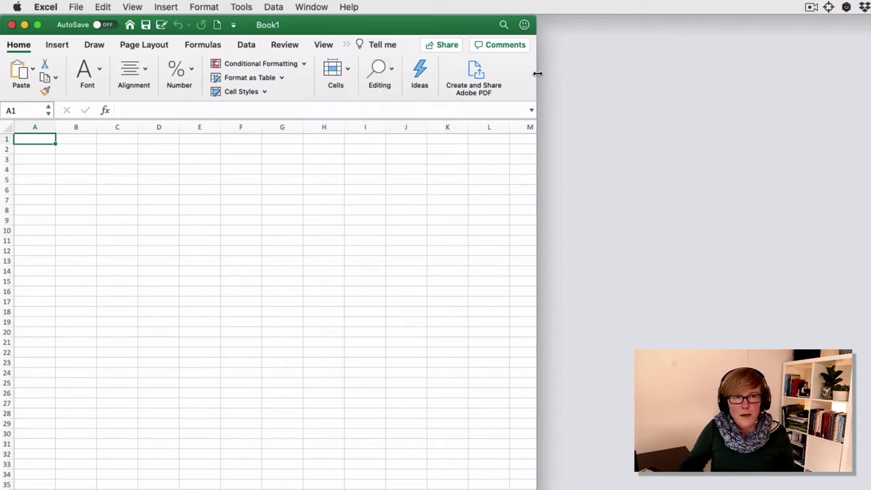
{"action": "left_click_drag", "start_coordinate": [536, 73], "coordinate": [855, 59]}
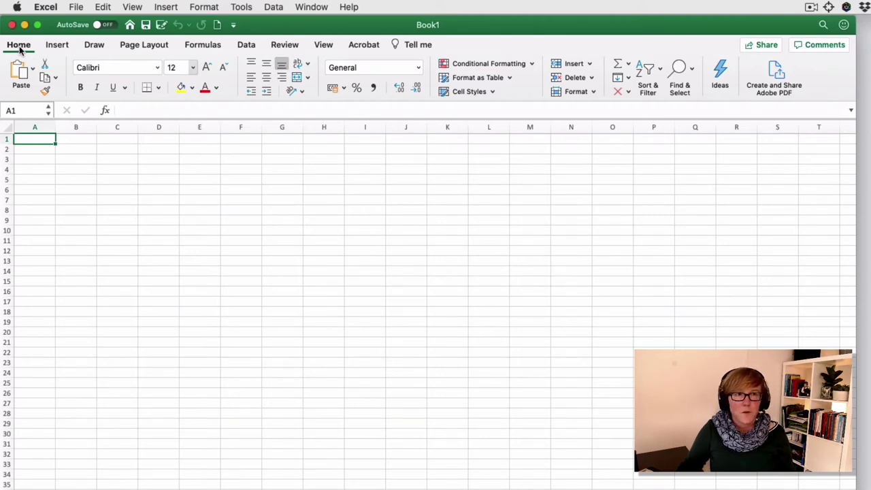
View the Insert and Data commands, and return to the Home commands
{"action": "left_click", "coordinate": [58, 47]}
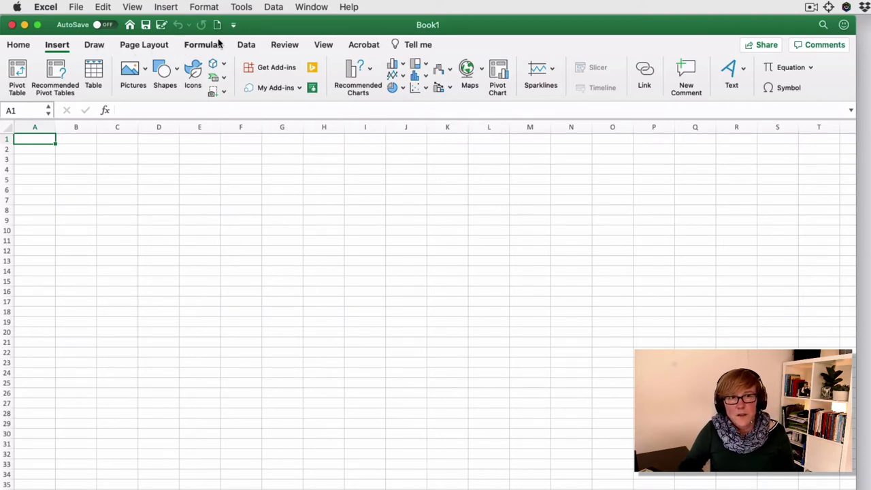
{"action": "left_click", "coordinate": [246, 45]}
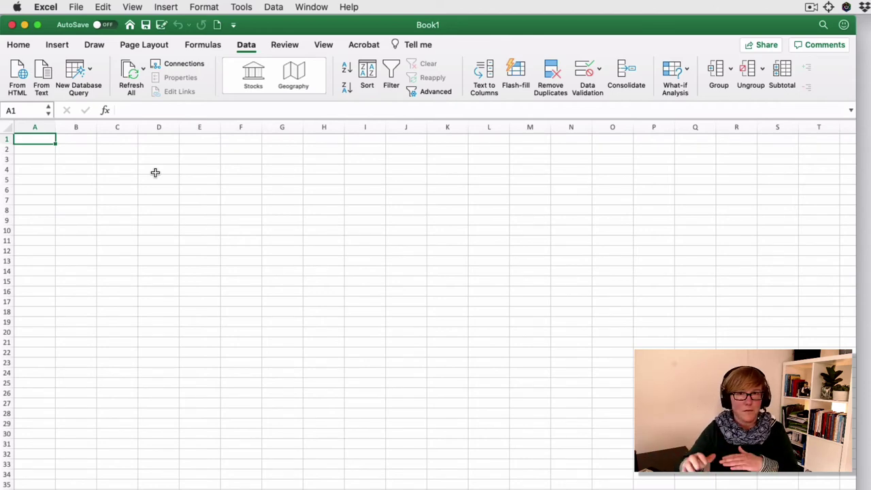
{"action": "left_click", "coordinate": [19, 45]}
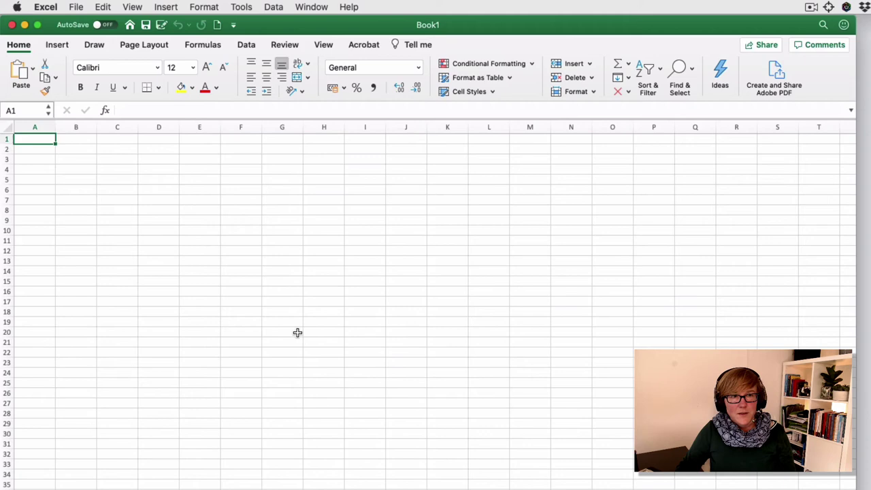
Select columns A, B and C one at a time, followed by rows 2, 3 and 4
{"action": "left_click", "coordinate": [24, 127]}
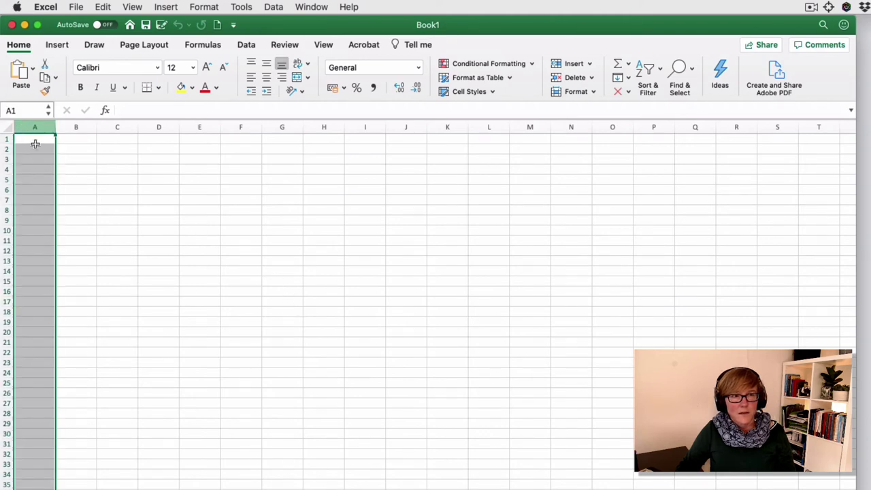
{"action": "left_click", "coordinate": [71, 127]}
{"action": "left_click", "coordinate": [110, 127]}
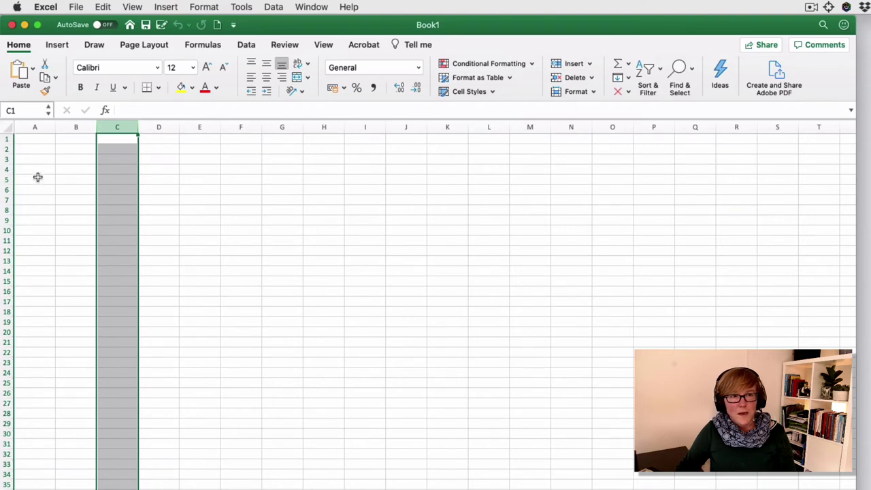
{"action": "left_click", "coordinate": [5, 149]}
{"action": "left_click", "coordinate": [5, 159]}
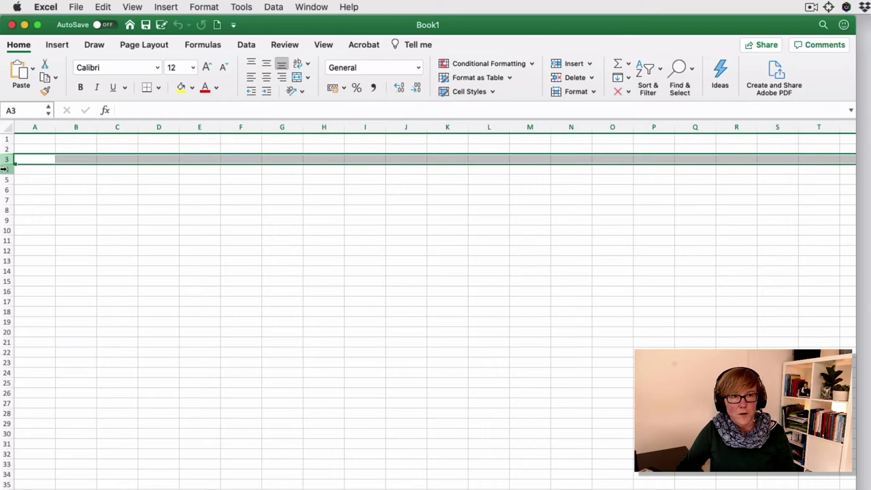
{"action": "left_click", "coordinate": [6, 170]}
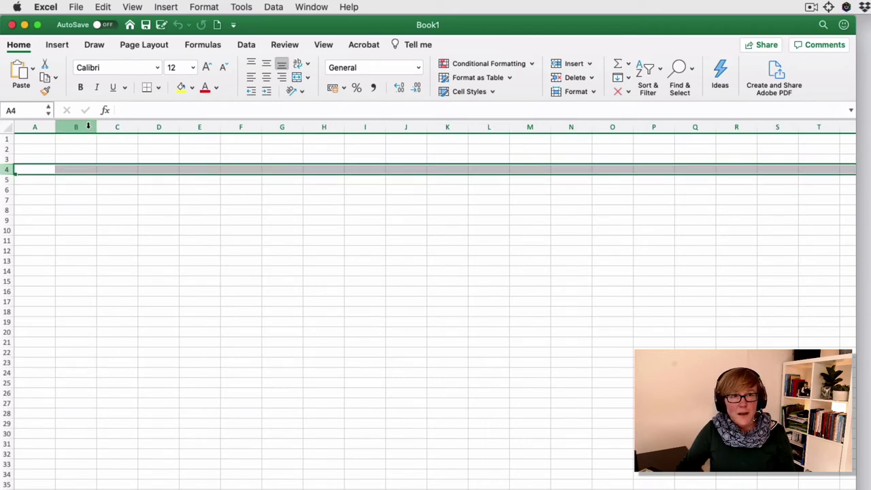
Select the column range B to E and the row range 3 to 13, ending with cell C4 selected
{"action": "left_click", "coordinate": [88, 125]}
{"action": "left_click_drag", "start_coordinate": [87, 126], "coordinate": [211, 125]}
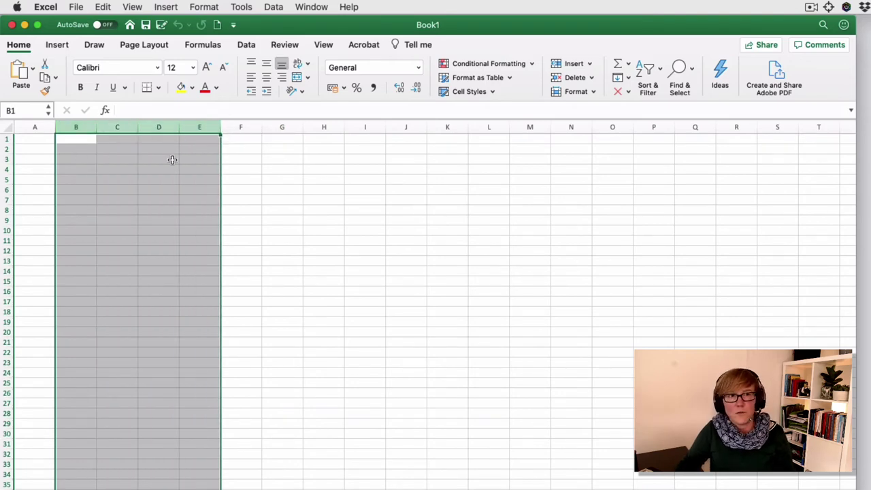
{"action": "left_click_drag", "start_coordinate": [64, 125], "coordinate": [219, 125]}
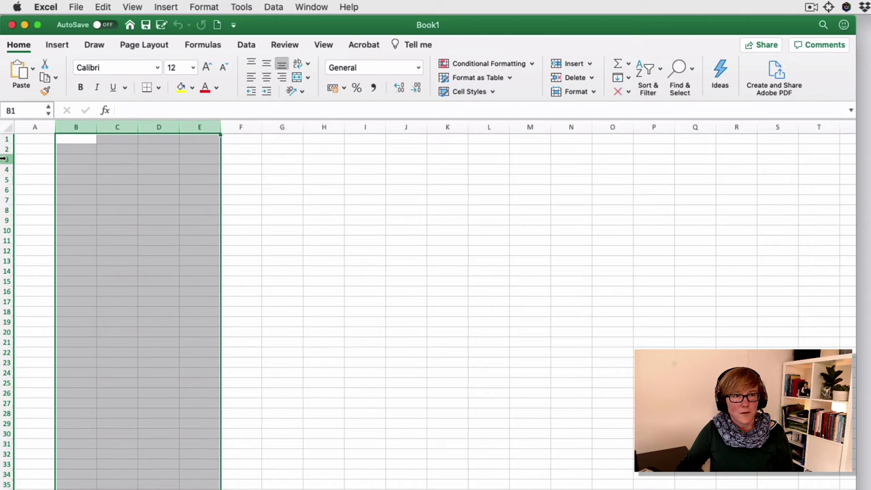
{"action": "left_click_drag", "start_coordinate": [4, 158], "coordinate": [14, 257]}
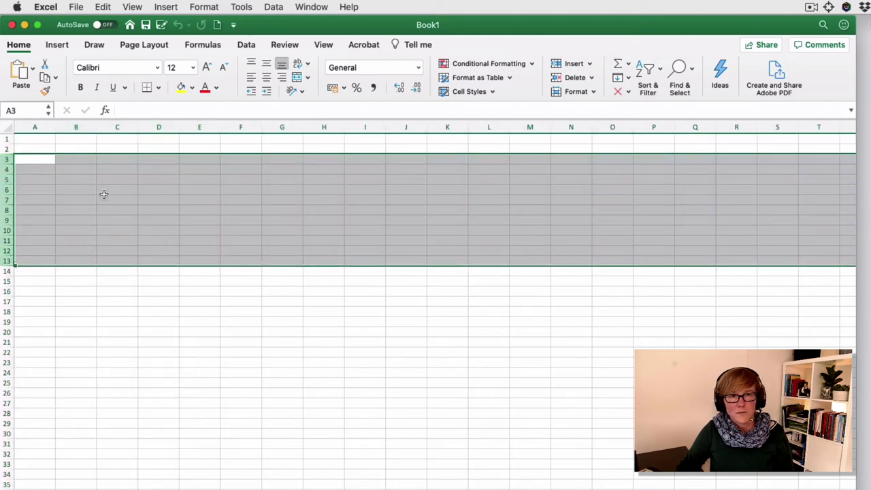
{"action": "left_click", "coordinate": [107, 171]}
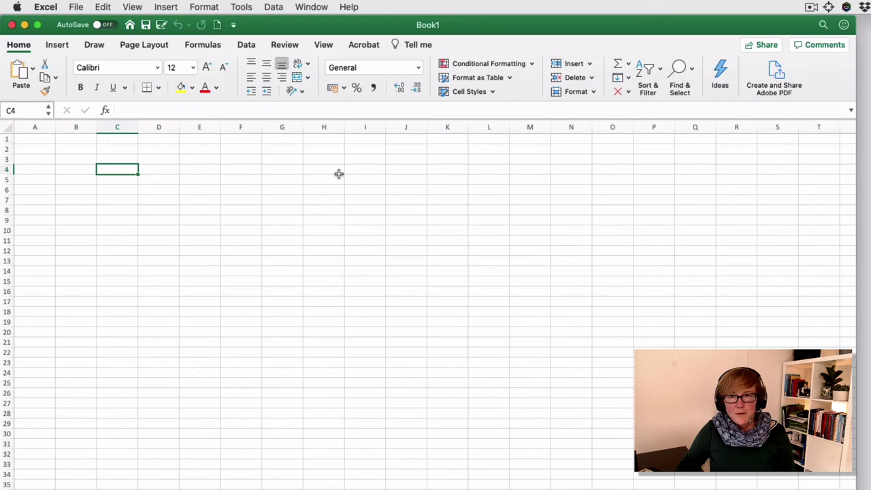
Examine how far the sheet extends sideways and down to its last row, and return to cell A1
{"action": "scroll", "coordinate": [338, 174], "scroll_direction": "right", "scroll_amount": 7}
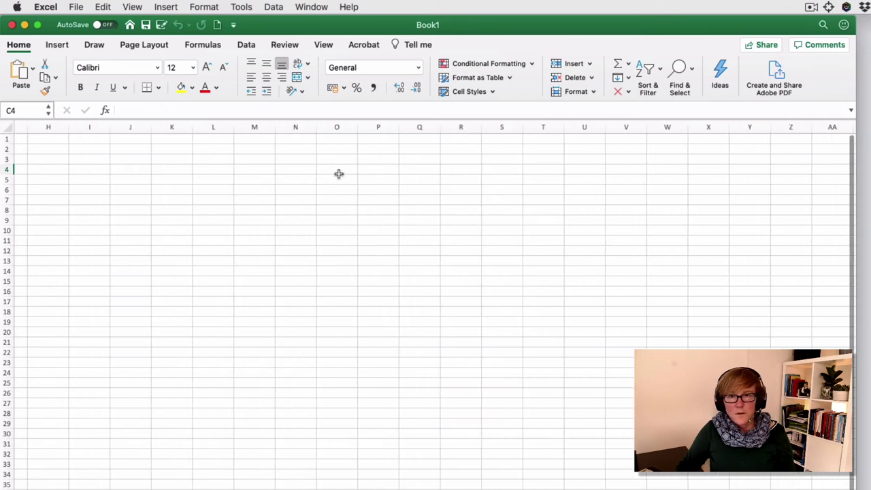
{"action": "scroll", "coordinate": [544, 143], "scroll_direction": "right", "scroll_amount": 1}
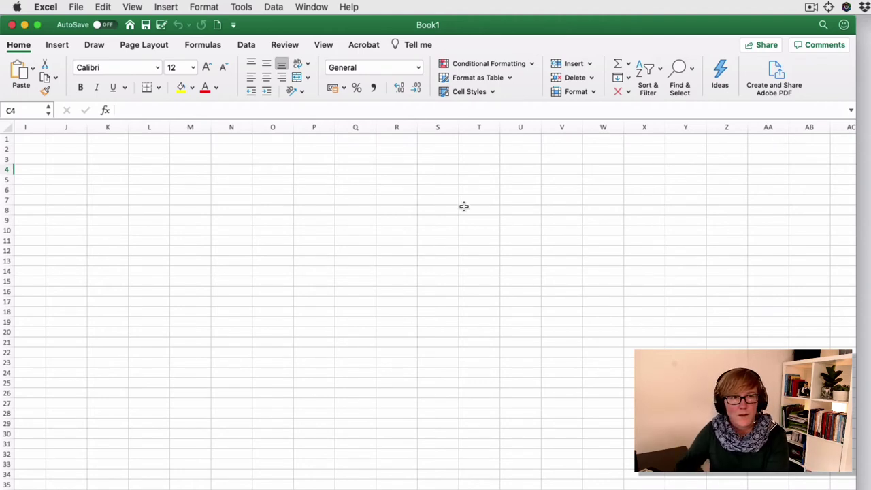
{"action": "scroll", "coordinate": [462, 206], "scroll_direction": "left", "scroll_amount": 8}
{"action": "left_click", "coordinate": [34, 140]}
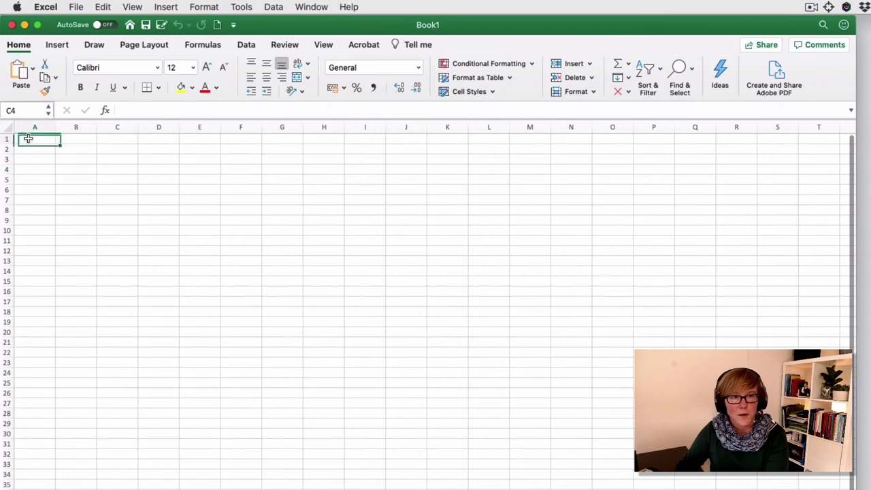
{"action": "key", "text": "ctrl+Down"}
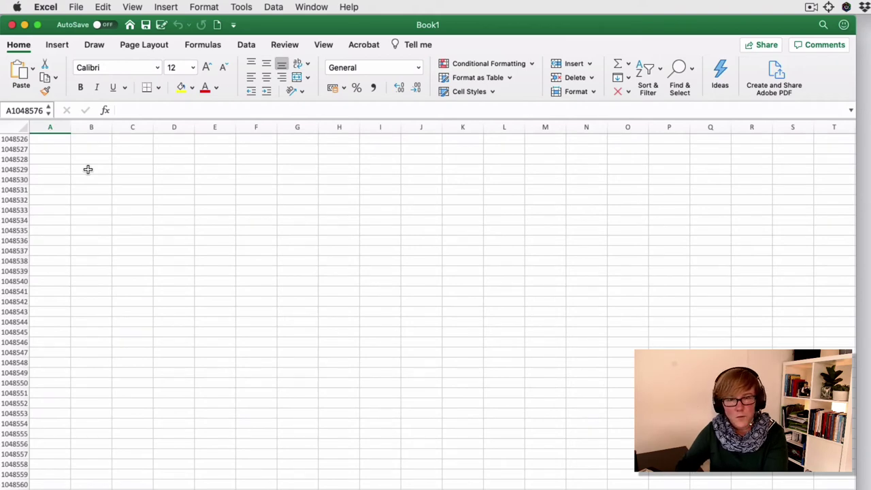
{"action": "key", "text": "ctrl+Up"}
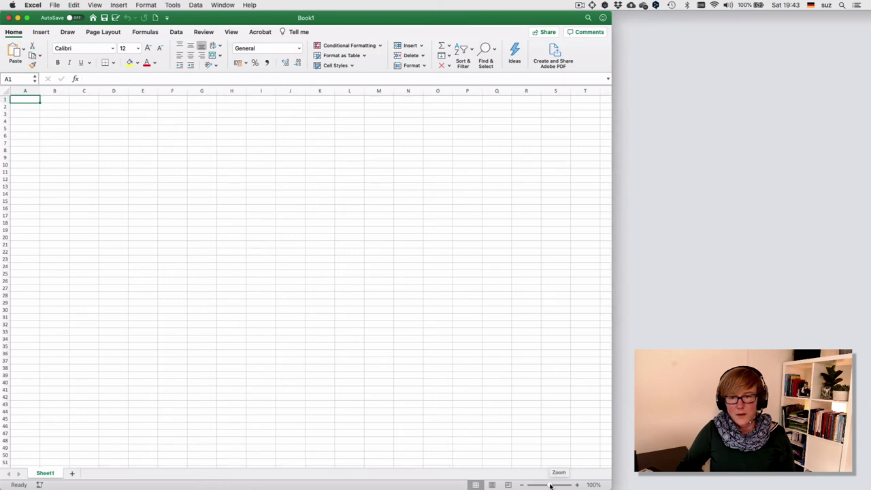
Set the worksheet zoom to 150%
{"action": "left_click_drag", "start_coordinate": [549, 485], "coordinate": [554, 485]}
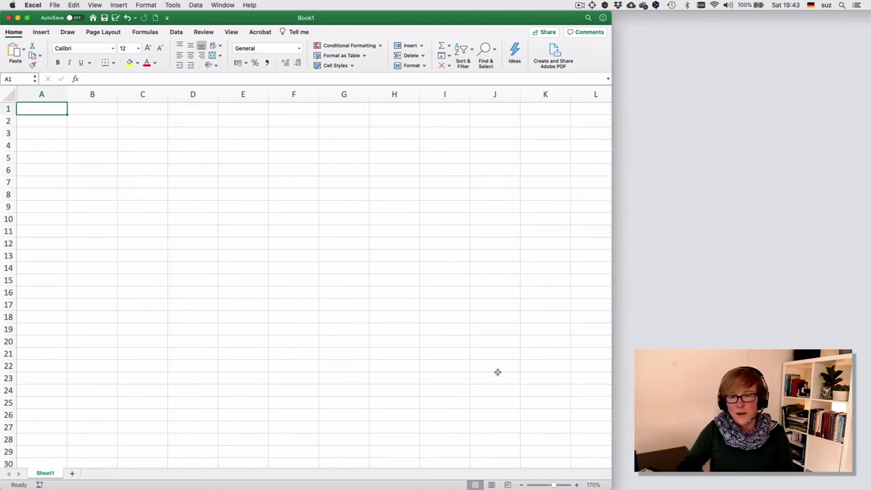
{"action": "left_click", "coordinate": [523, 484]}
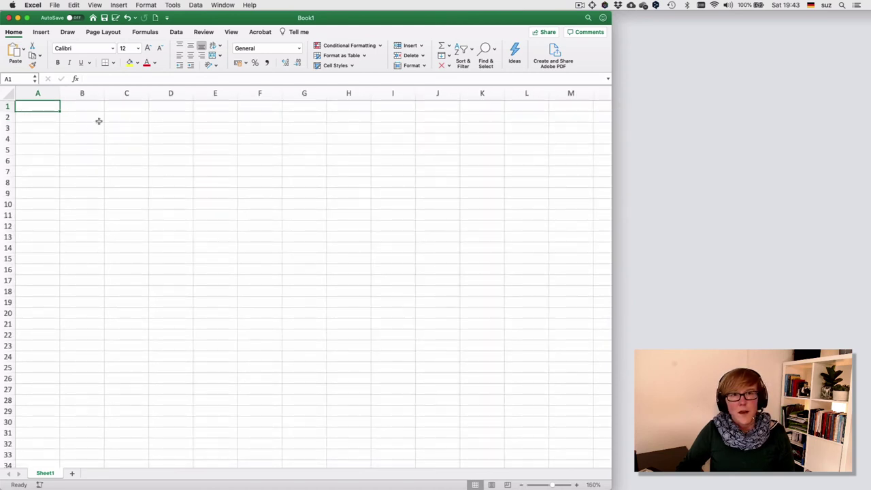
Select individual cells one after another, including B2, C1, B1, A2 and C3, to see their cell references
{"action": "left_click", "coordinate": [89, 113]}
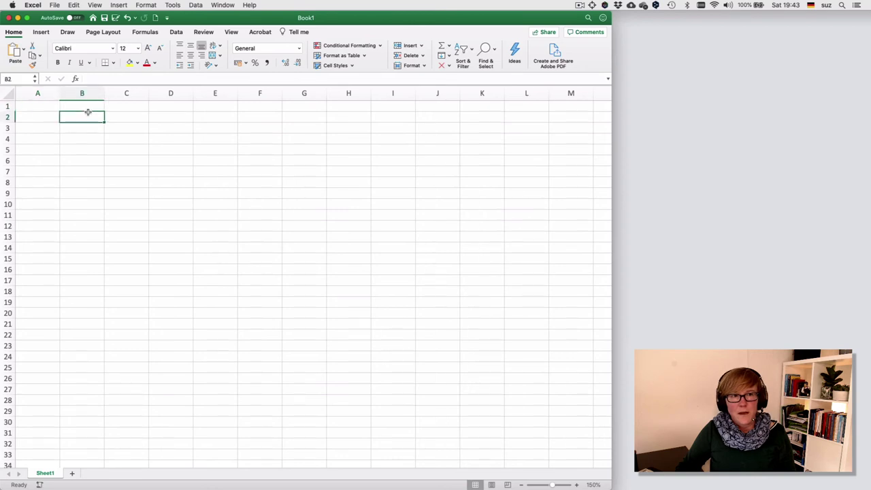
{"action": "left_click", "coordinate": [121, 122]}
{"action": "left_click", "coordinate": [125, 105]}
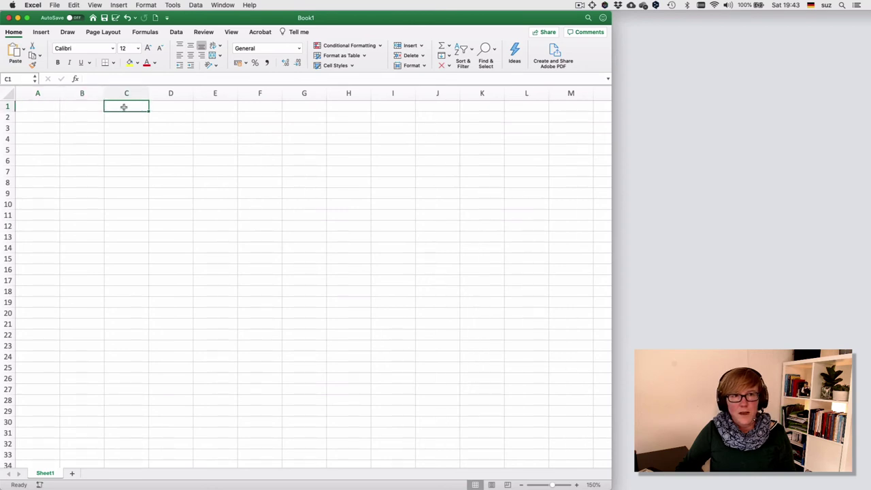
{"action": "left_click", "coordinate": [77, 108]}
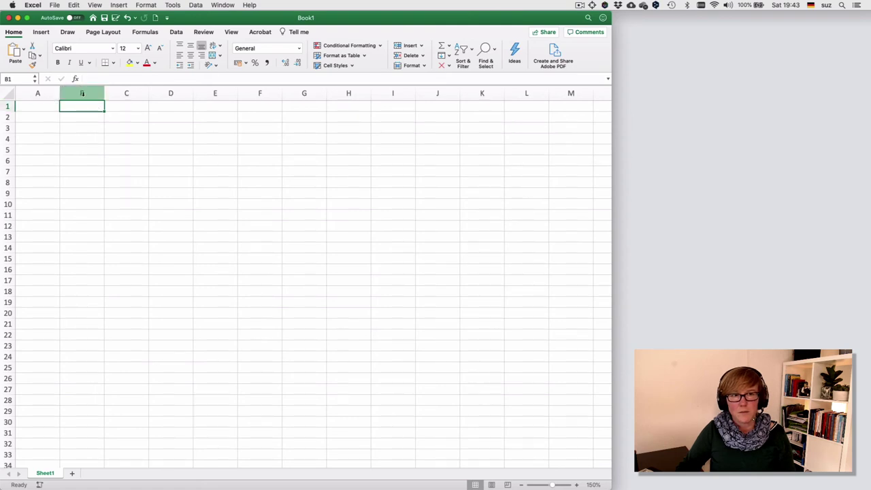
{"action": "left_click", "coordinate": [46, 119]}
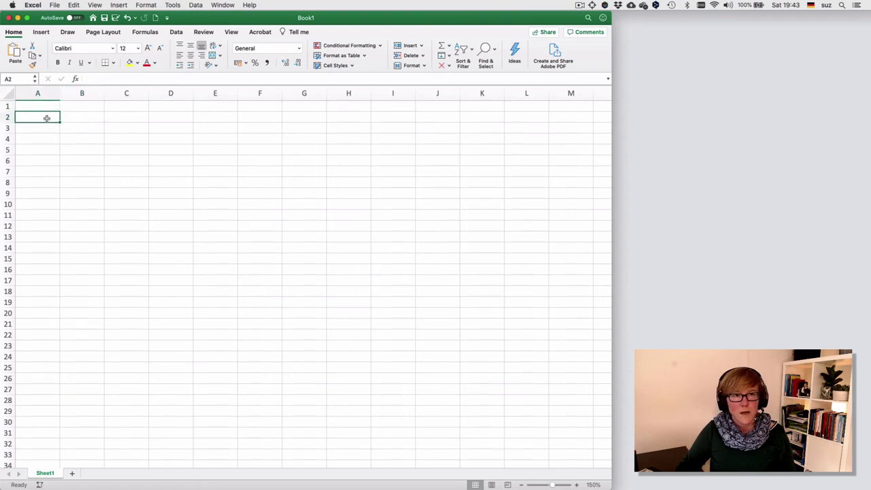
{"action": "left_click", "coordinate": [138, 128]}
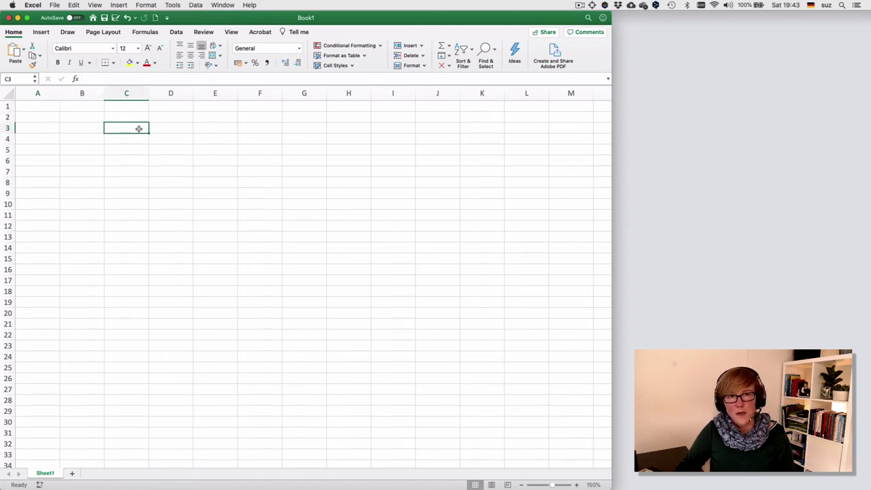
Enter the text "Name" in cell A1
{"action": "left_click", "coordinate": [38, 108]}
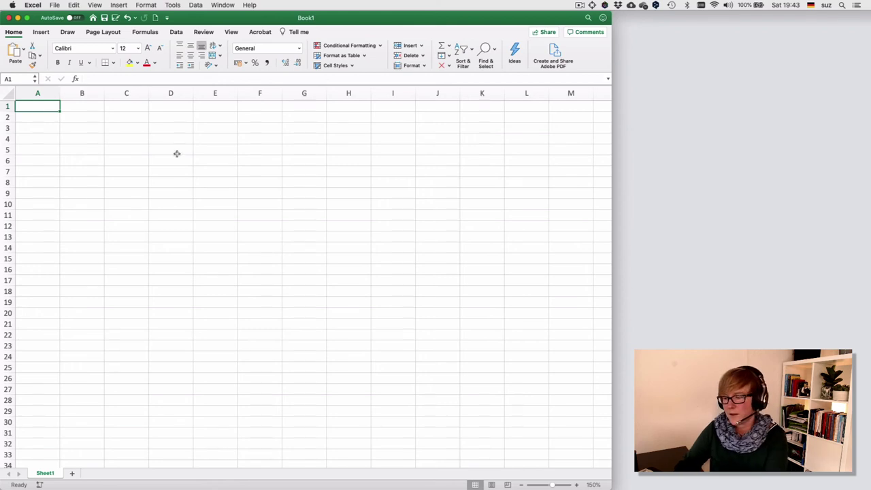
{"action": "type", "text": "Name"}
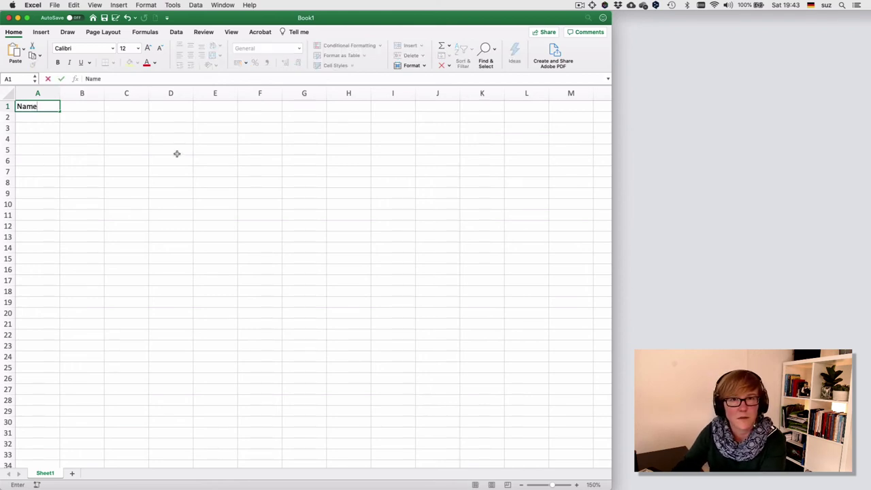
{"action": "key", "text": "Return"}
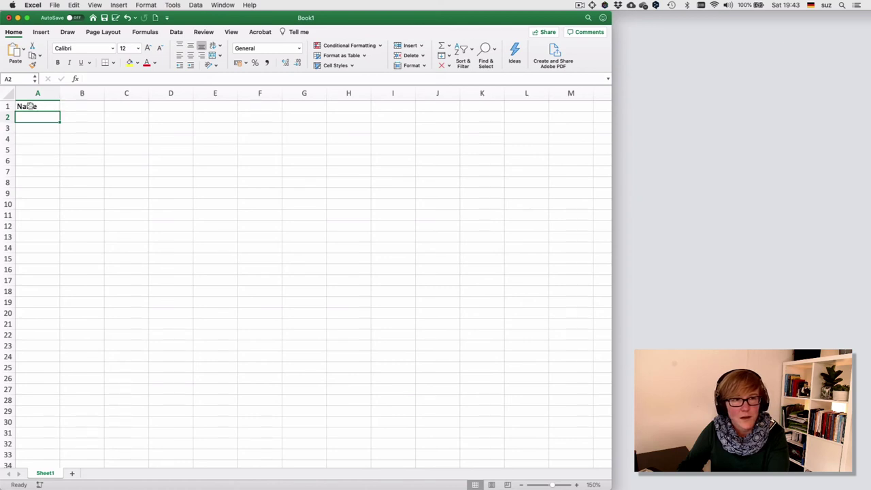
Replace the content of cell A1 with "Age" and select the cell again
{"action": "left_click", "coordinate": [30, 106]}
{"action": "key", "text": "super+b"}
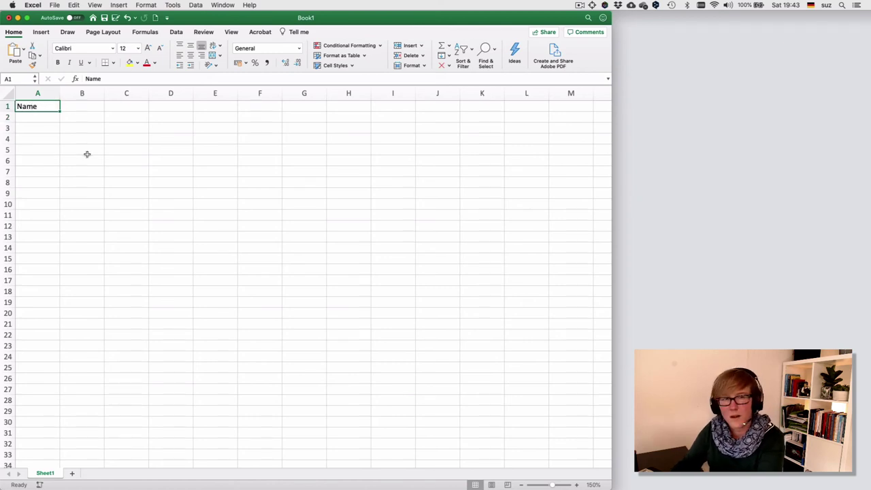
{"action": "type", "text": "Age"}
{"action": "key", "text": "Return"}
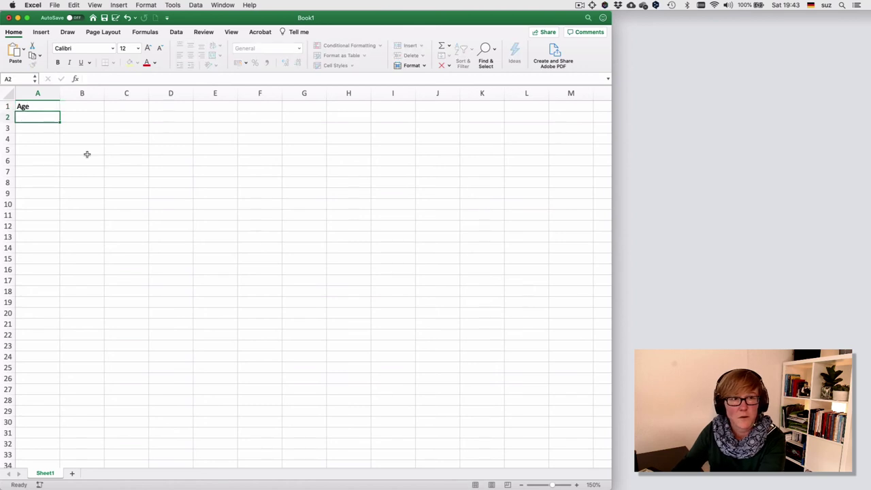
{"action": "left_click", "coordinate": [27, 106]}
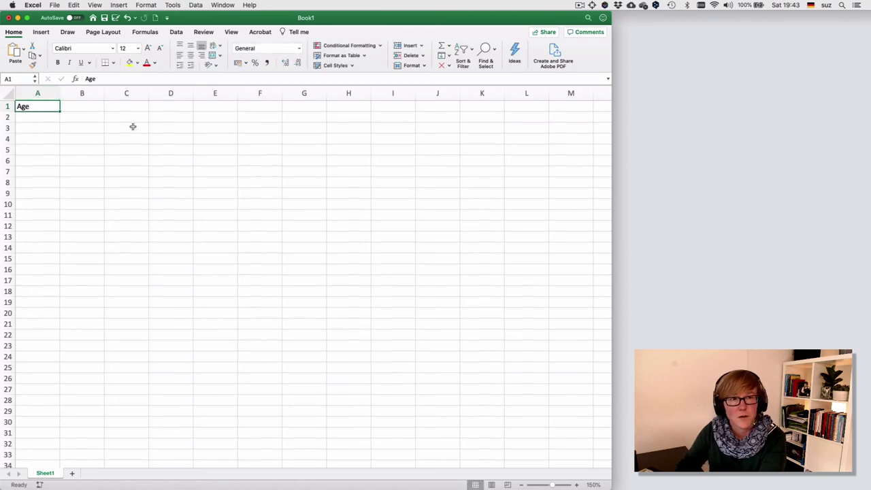
Append "New" to the existing text "Age" inside cell A1 without overwriting it, and select the cell again
{"action": "left_click", "coordinate": [29, 104]}
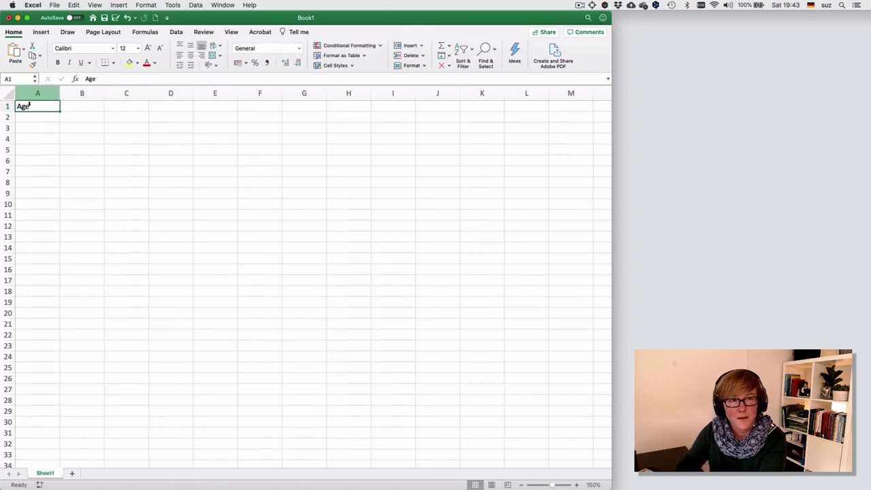
{"action": "double_click", "coordinate": [23, 106]}
{"action": "double_click", "coordinate": [37, 106]}
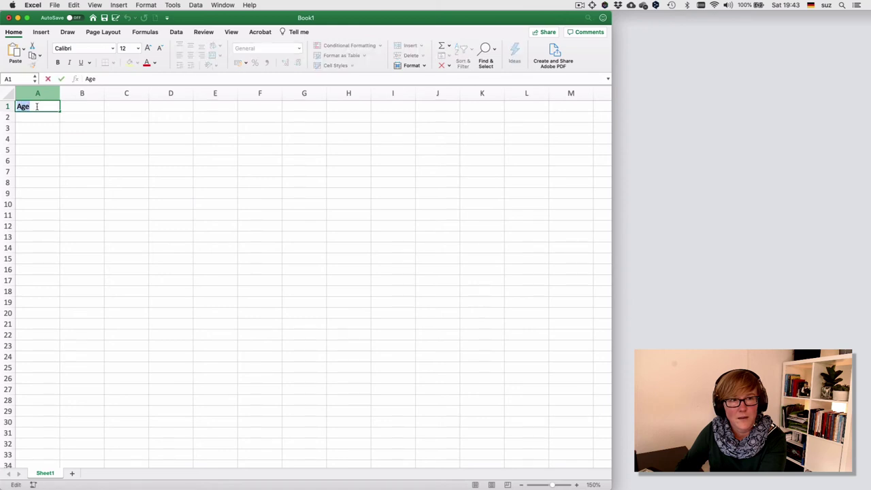
{"action": "left_click", "coordinate": [49, 109]}
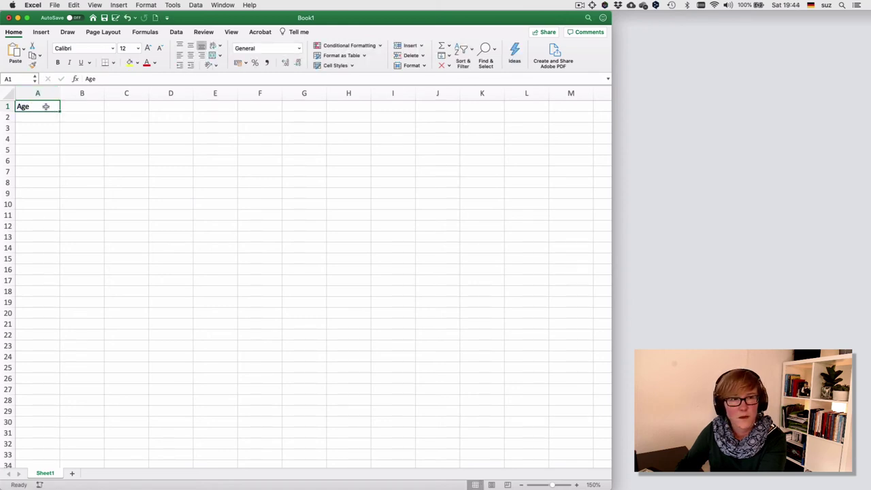
{"action": "left_click", "coordinate": [45, 106]}
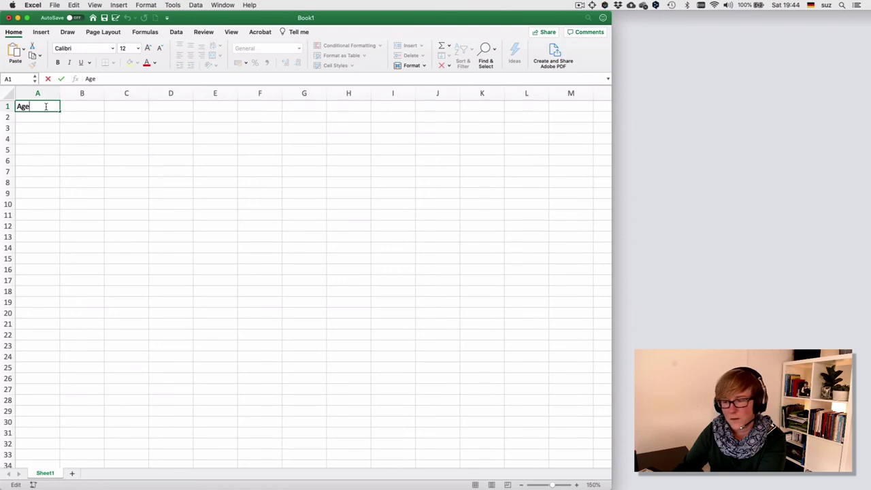
{"action": "type", "text": "New"}
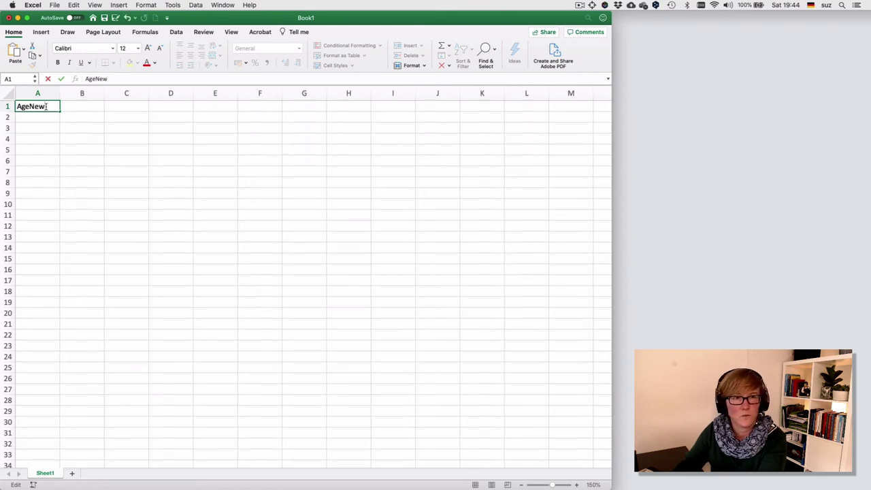
{"action": "key", "text": "Return"}
{"action": "left_click", "coordinate": [46, 106]}
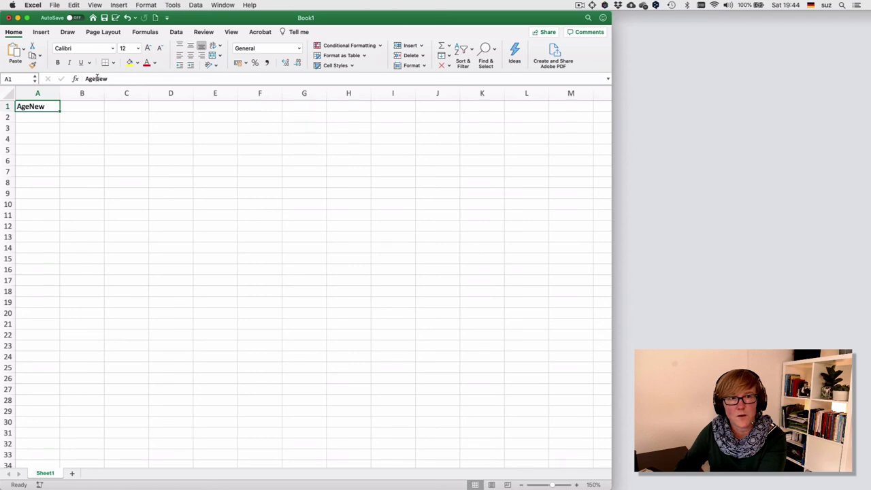
Remove "New" from the text of cell A1 by editing it in the formula bar, leaving "Age"
{"action": "left_click", "coordinate": [118, 78]}
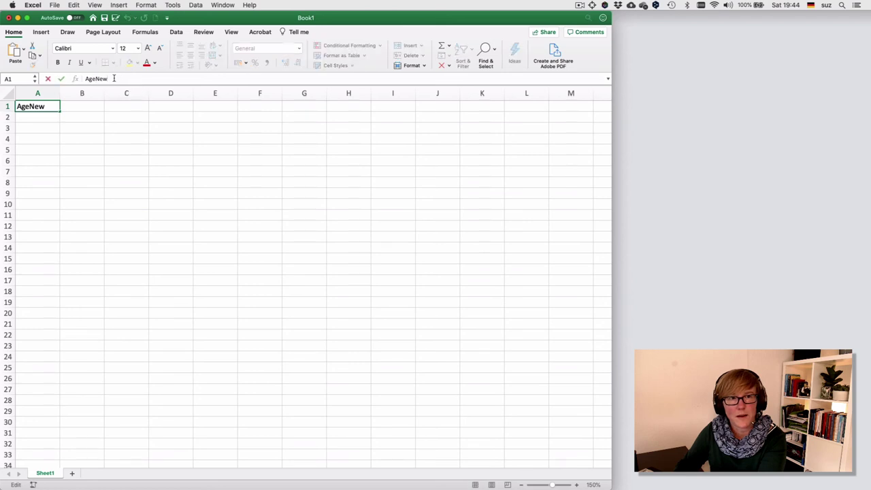
{"action": "key", "text": "BackSpace"}
{"action": "key", "text": "BackSpace"}
{"action": "key", "text": "BackSpace"}
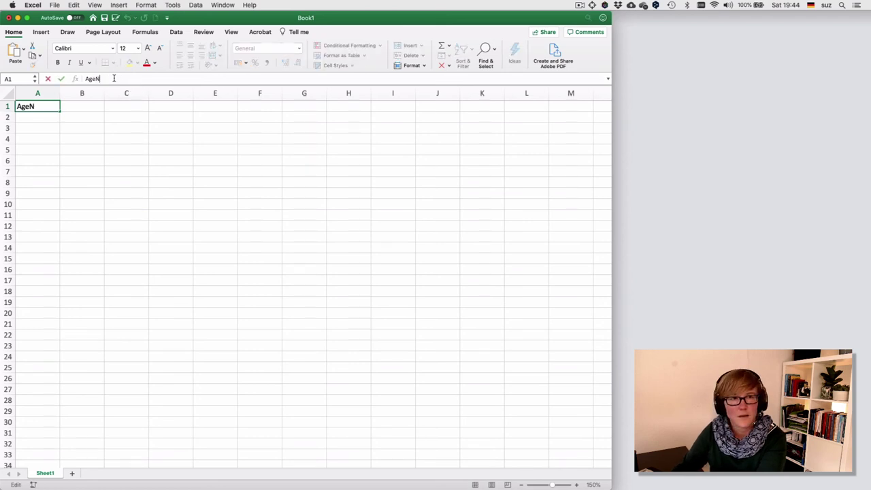
{"action": "key", "text": "Return"}
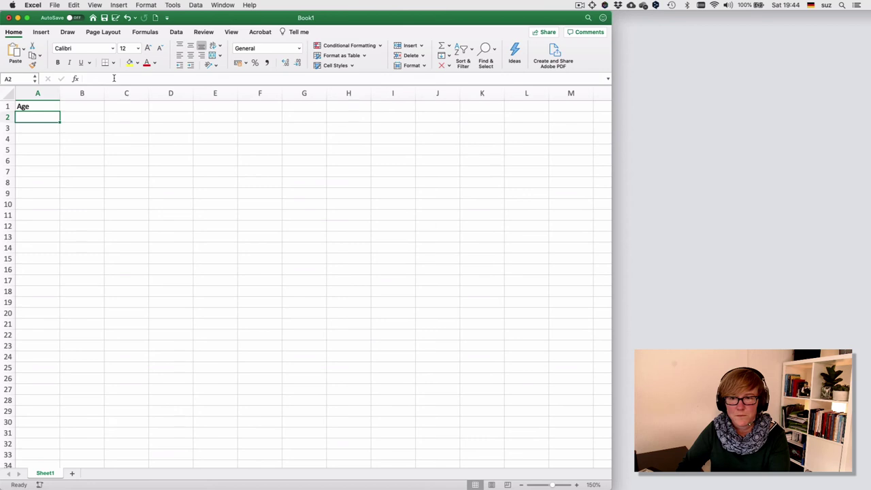
Compare the formula bar content of cell A1 with empty cells B2, B4, A3 and A2, and return to A1
{"action": "left_click", "coordinate": [41, 103]}
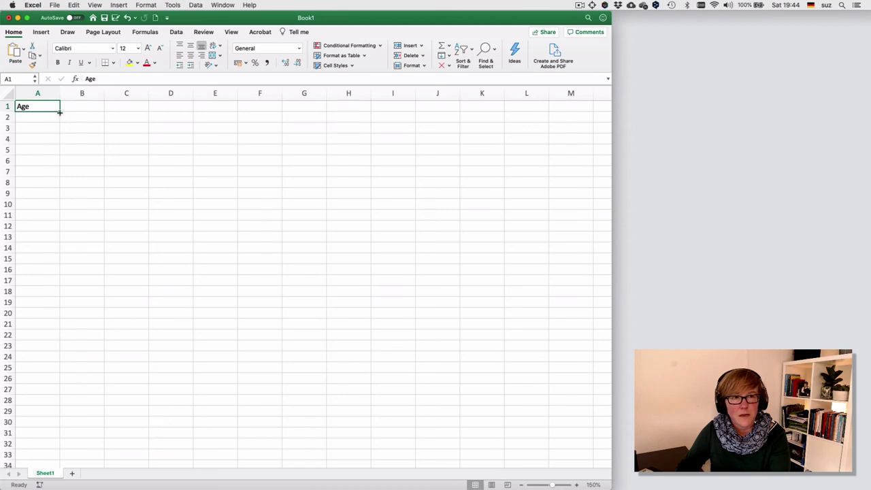
{"action": "left_click", "coordinate": [80, 117]}
{"action": "left_click", "coordinate": [77, 136]}
{"action": "left_click", "coordinate": [43, 125]}
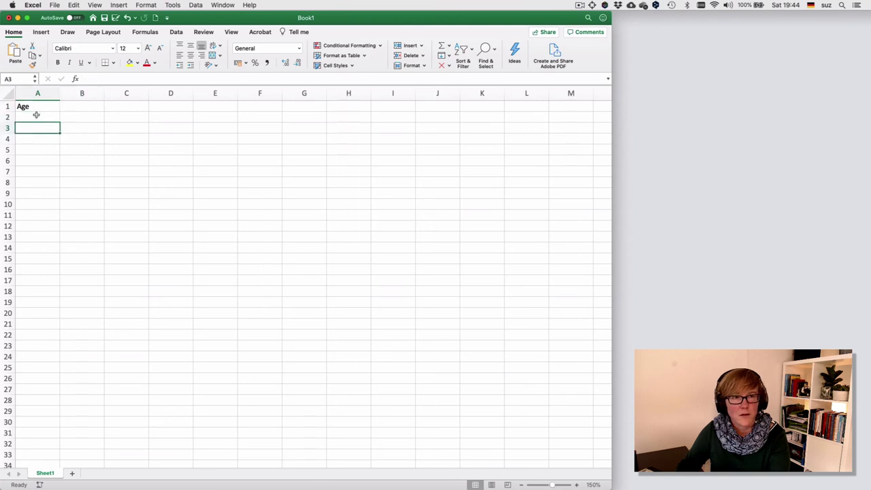
{"action": "left_click", "coordinate": [35, 115]}
{"action": "left_click", "coordinate": [34, 106]}
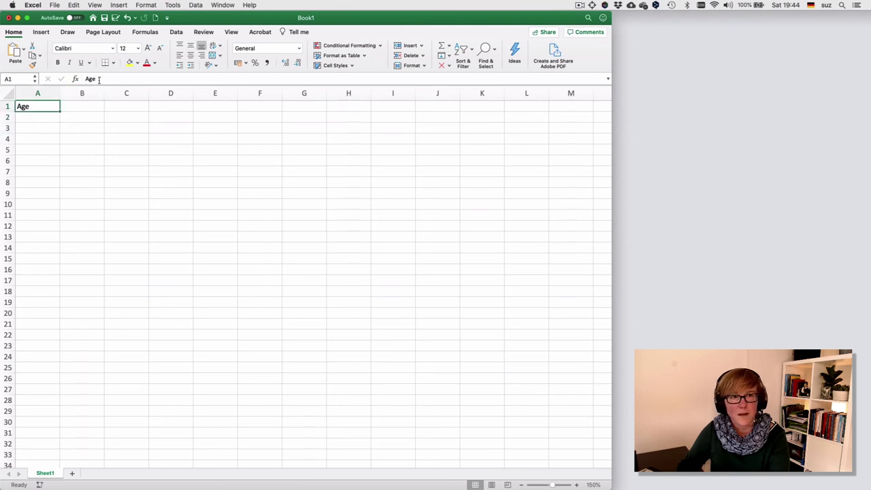
Open the content of cell A1 for editing in the cell and in the formula bar, and leave it for cell B2
{"action": "double_click", "coordinate": [33, 106]}
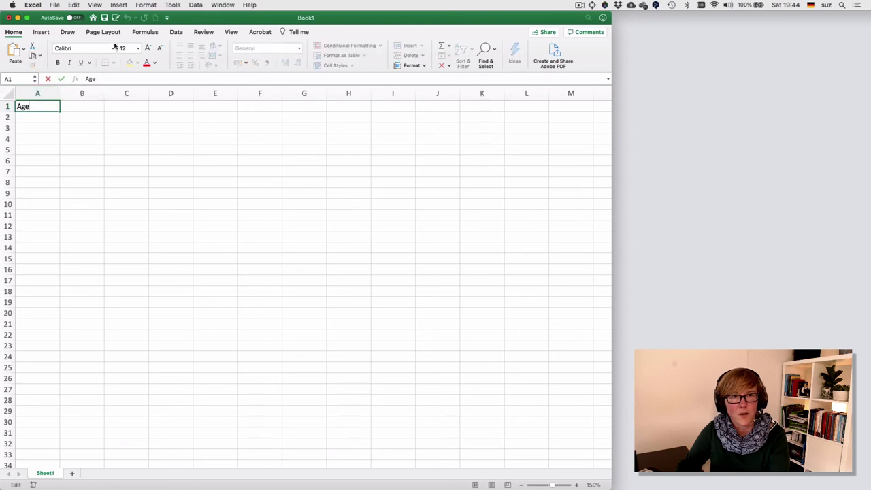
{"action": "left_click", "coordinate": [97, 79]}
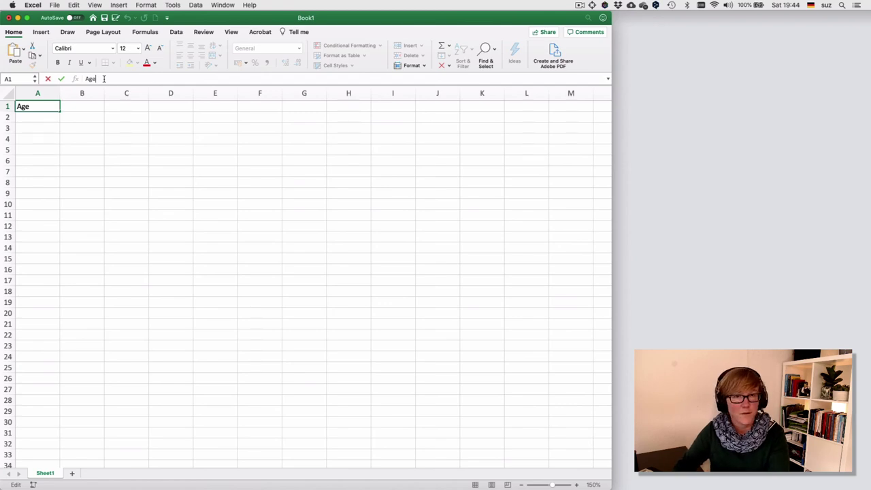
{"action": "left_click", "coordinate": [97, 118]}
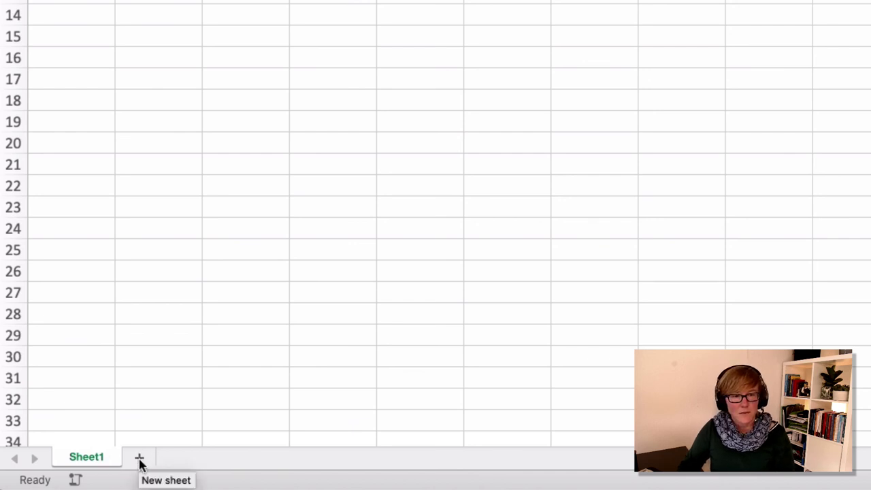
Add a new worksheet to the workbook and switch back to Sheet1
{"action": "left_click", "coordinate": [140, 461]}
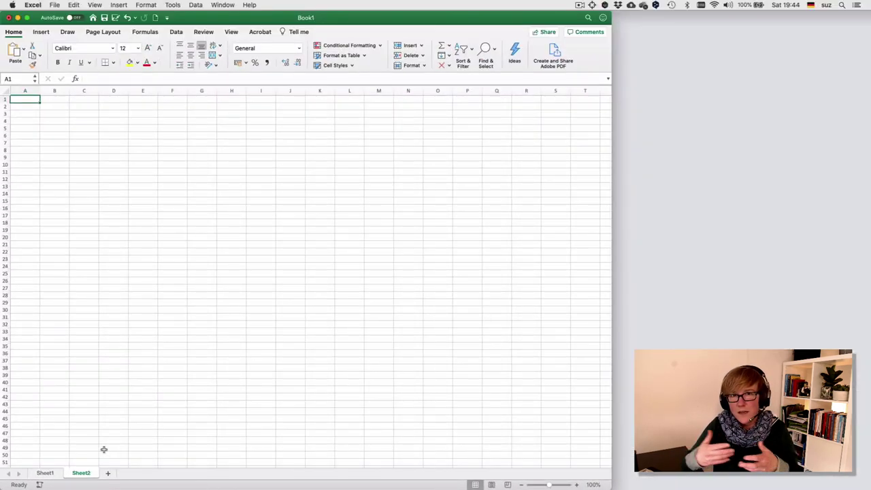
{"action": "left_click", "coordinate": [43, 472]}
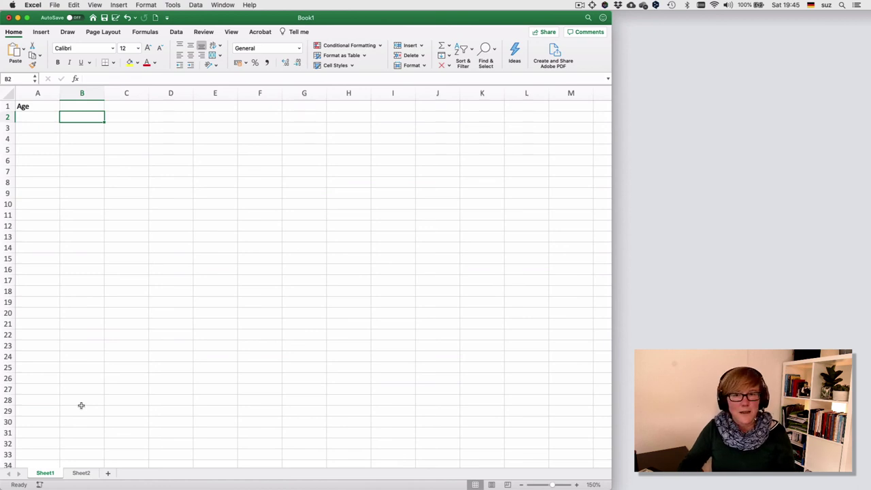
{"action": "left_click", "coordinate": [39, 106]}
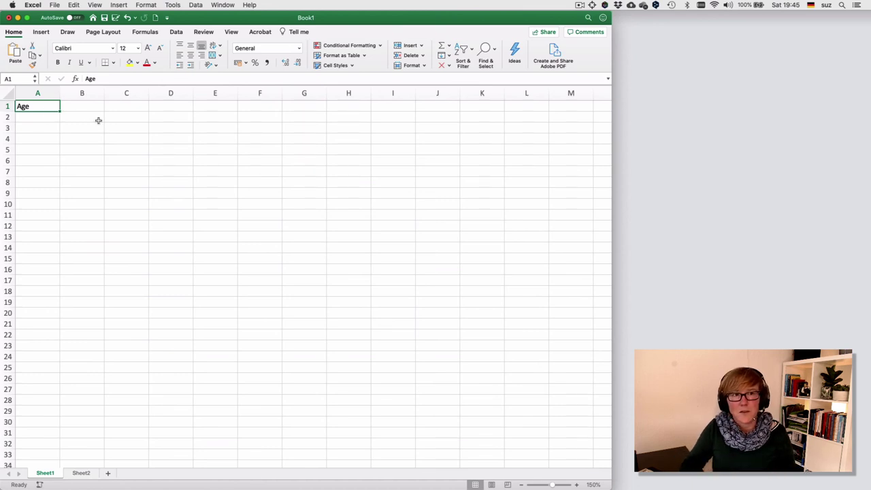
{"action": "left_click", "coordinate": [83, 124]}
{"action": "left_click", "coordinate": [76, 136]}
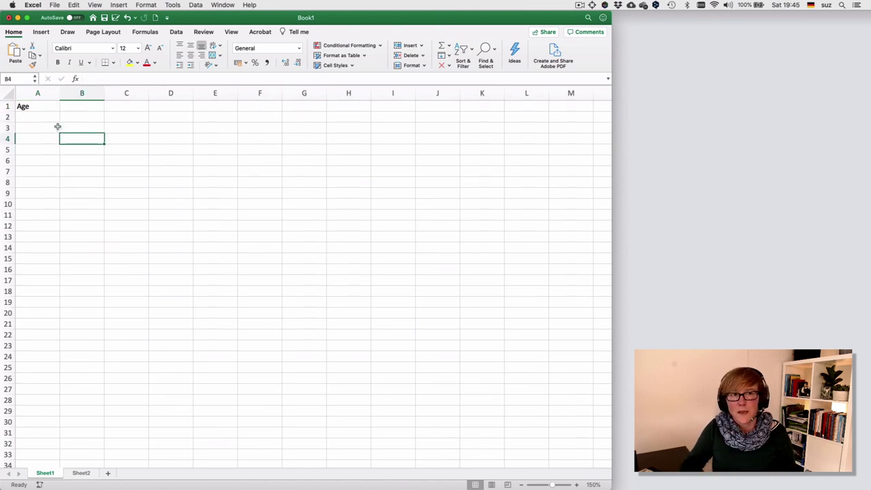
{"action": "left_click", "coordinate": [55, 127]}
{"action": "left_click", "coordinate": [93, 119]}
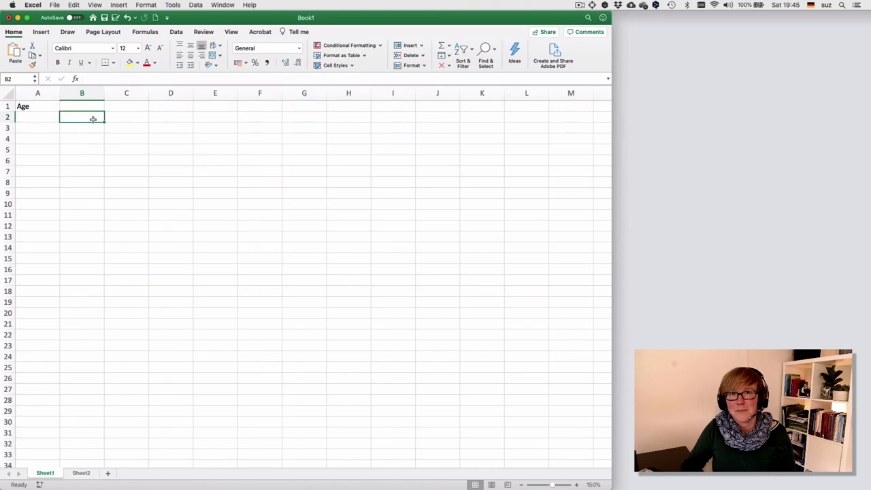